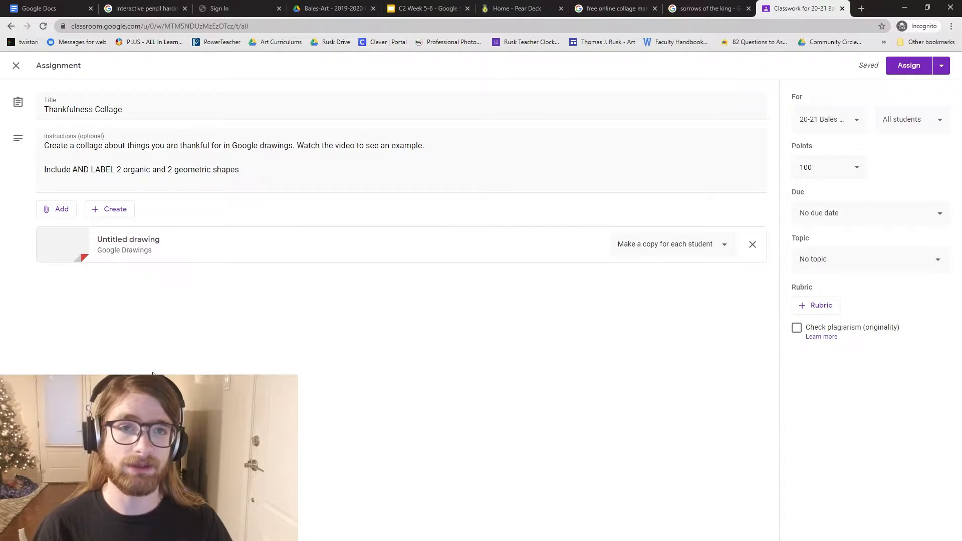
Open the assignment's attached drawing and draw a rectangle covering the entire canvas as a background.
left_click(126, 255)
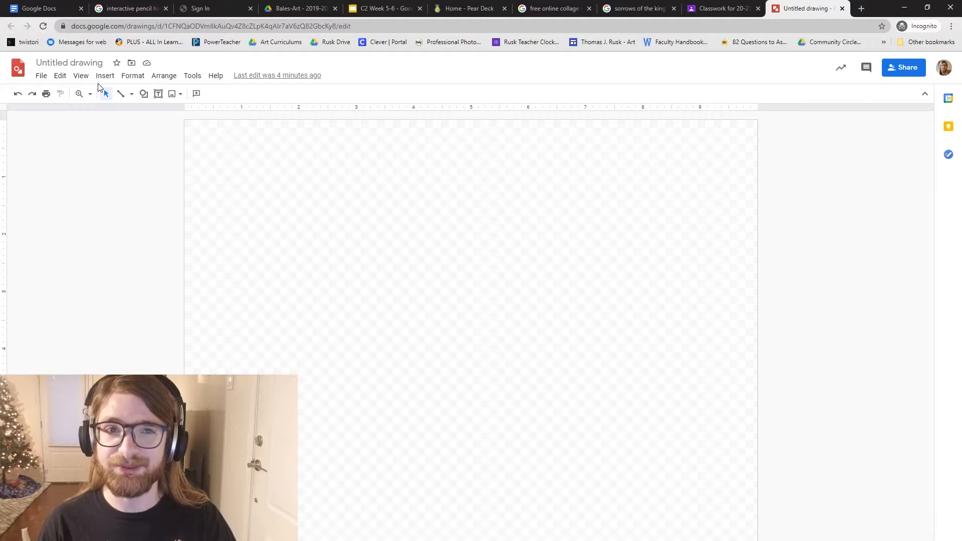
left_click(142, 94)
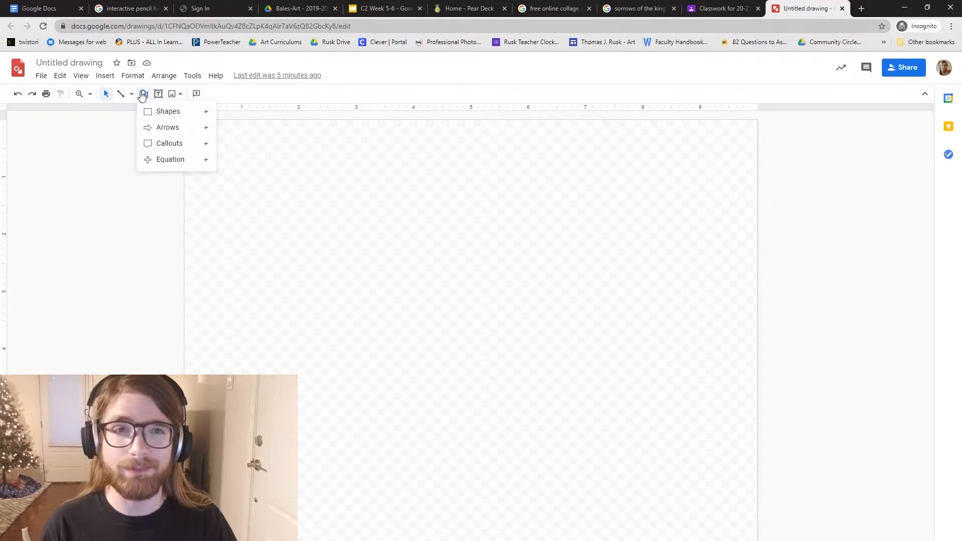
mouse_move(166, 111)
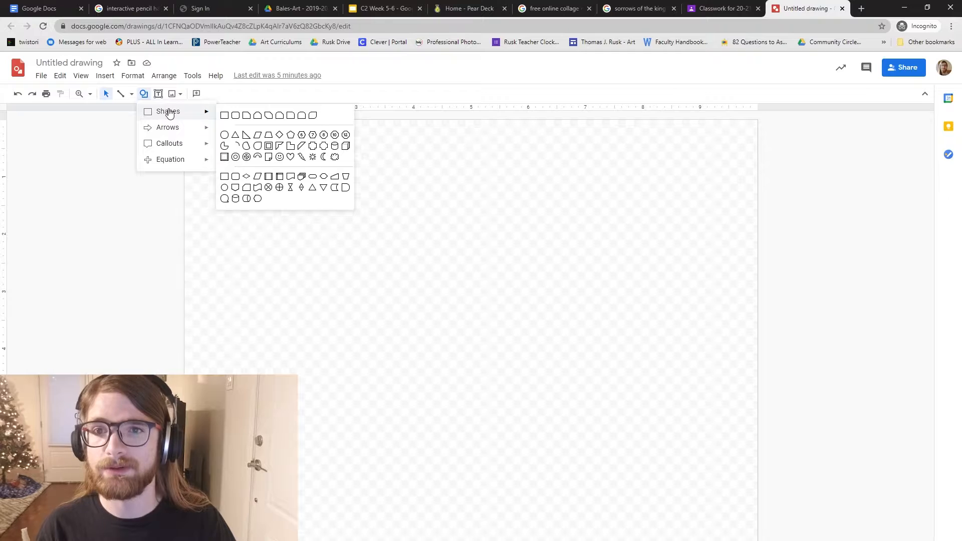
left_click(224, 116)
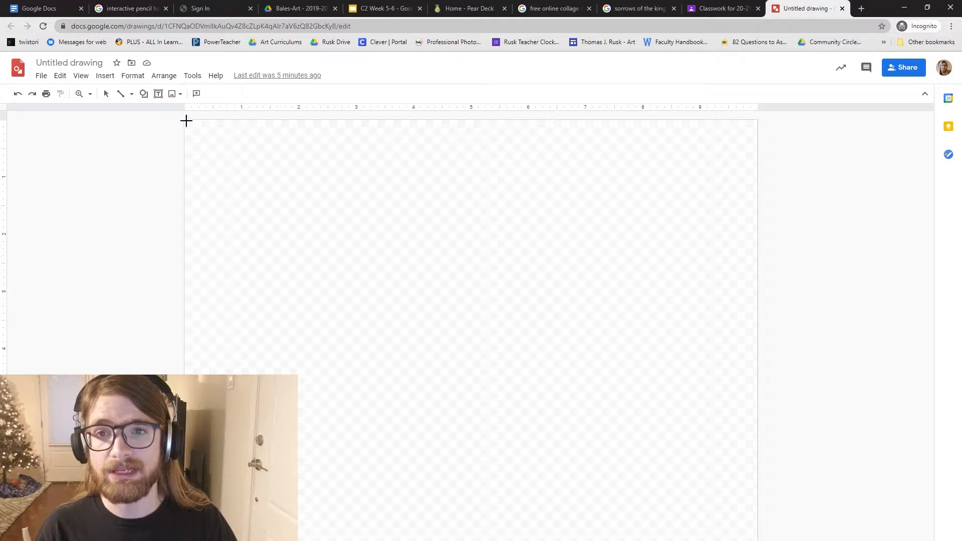
left_click_drag(186, 120, 756, 540)
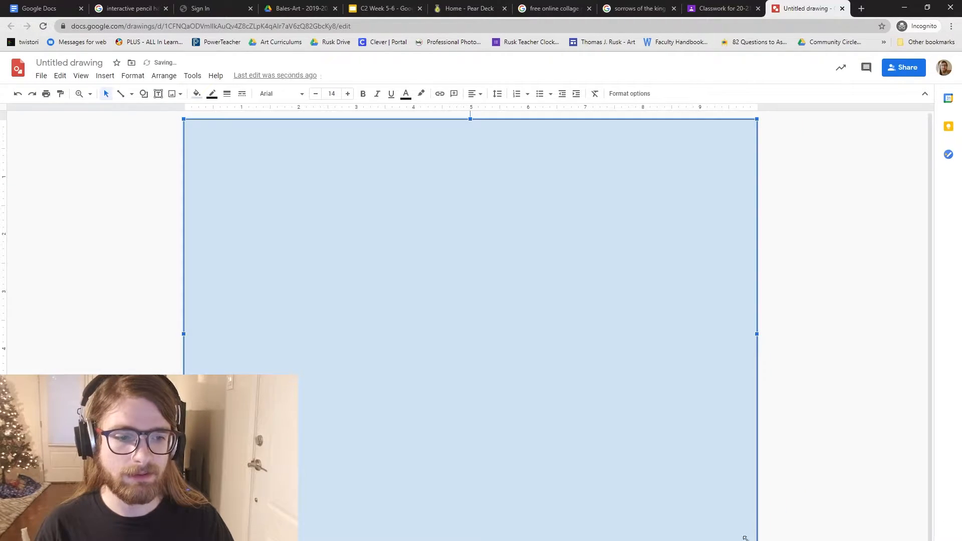
Give the background rectangle a transparent border and a custom light orange fill, #fae0aaff.
left_click(210, 96)
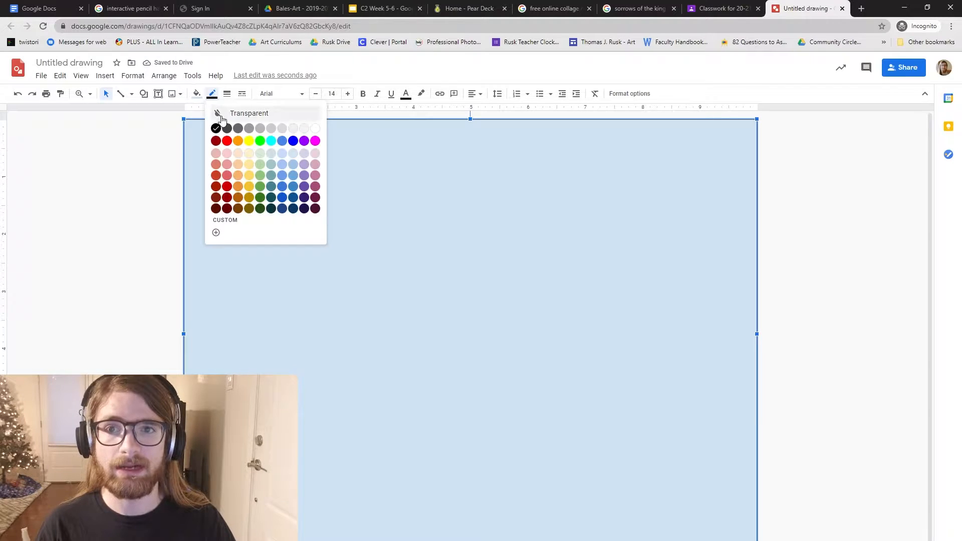
left_click(216, 112)
left_click(201, 96)
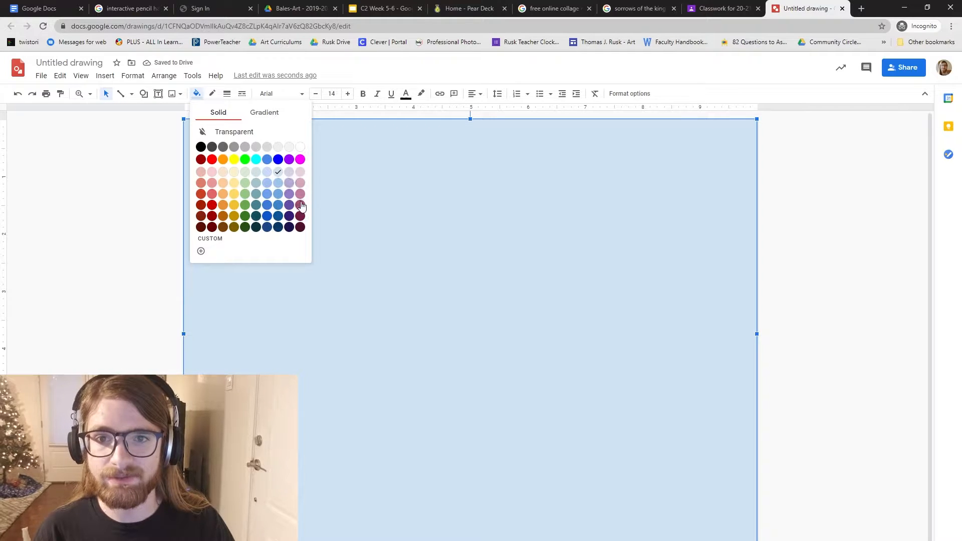
left_click(201, 250)
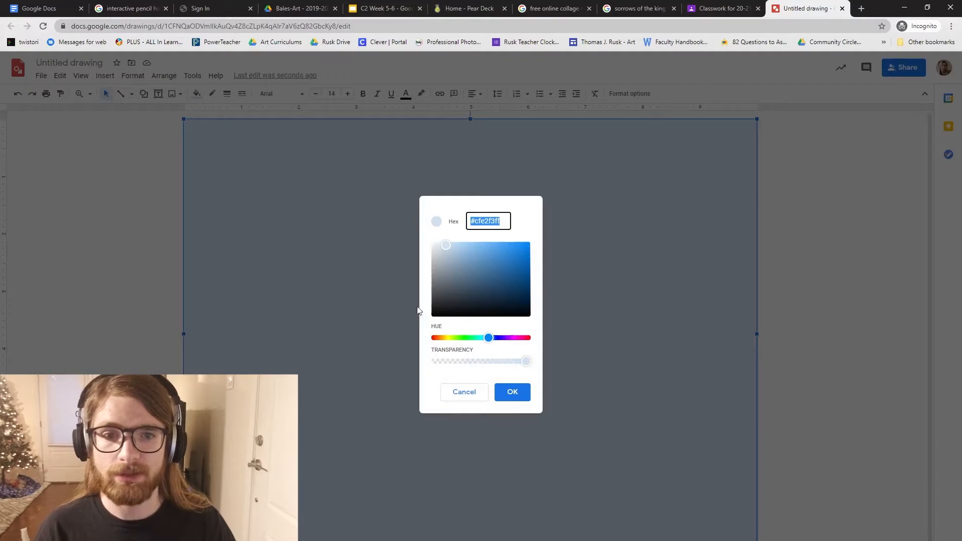
left_click_drag(481, 338, 445, 338)
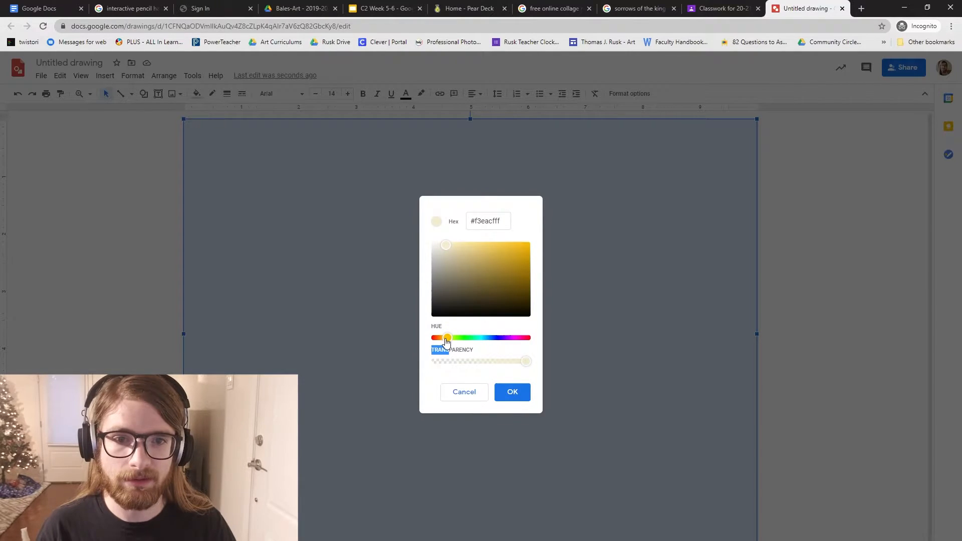
left_click(463, 243)
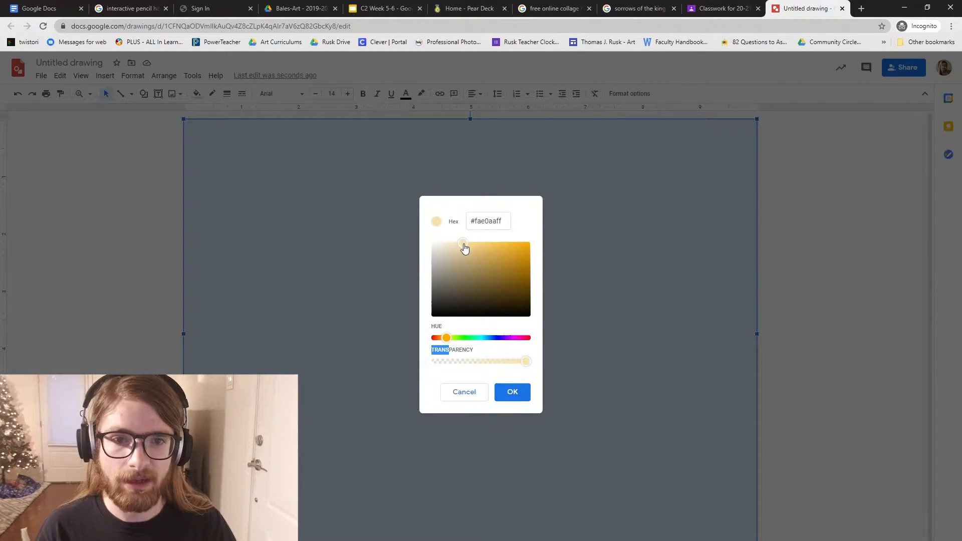
left_click(514, 393)
left_click(765, 429)
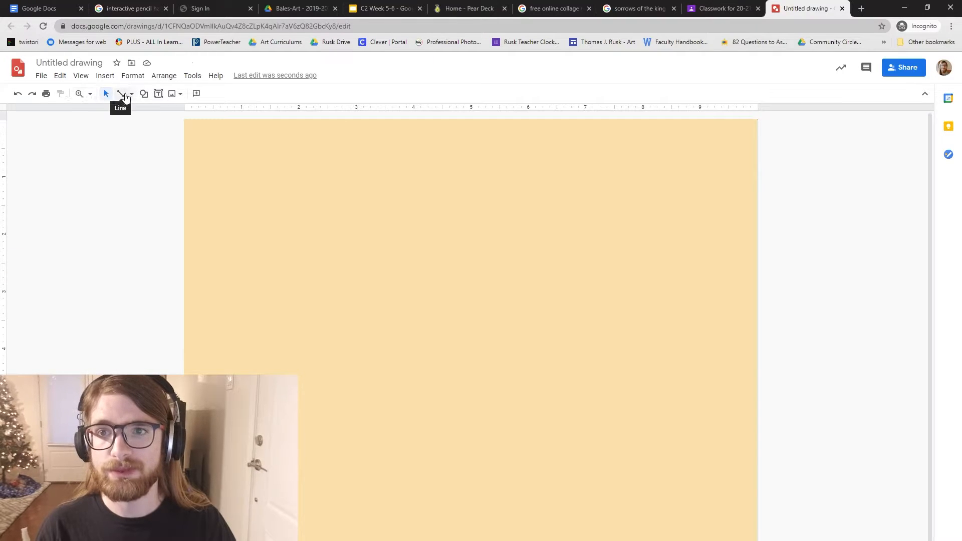
Search the web for images of "house" to insert into the drawing.
left_click(174, 95)
left_click(173, 96)
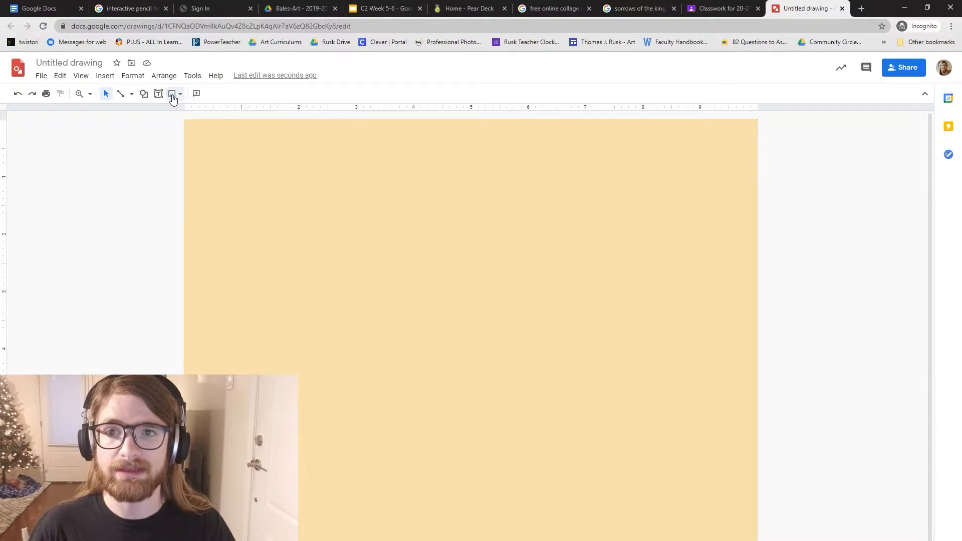
left_click(173, 96)
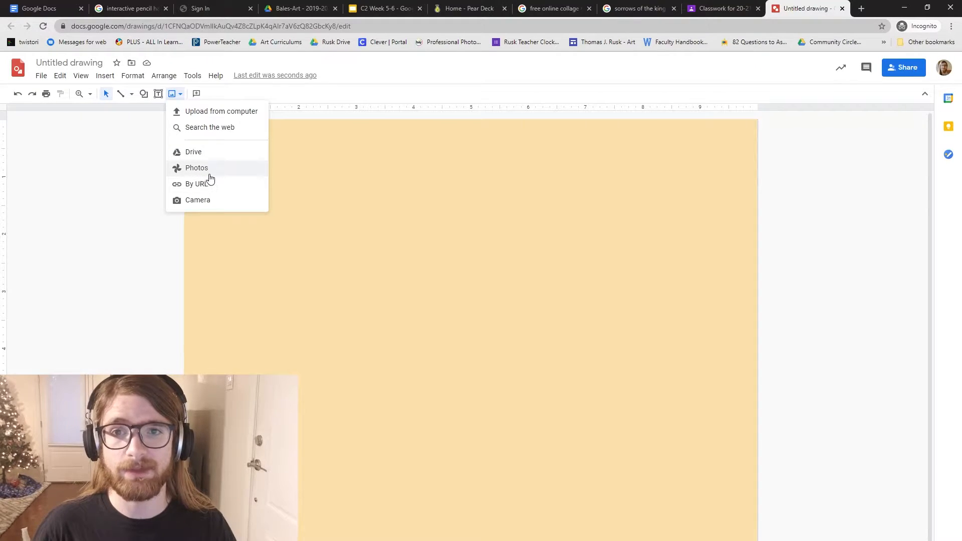
left_click(202, 126)
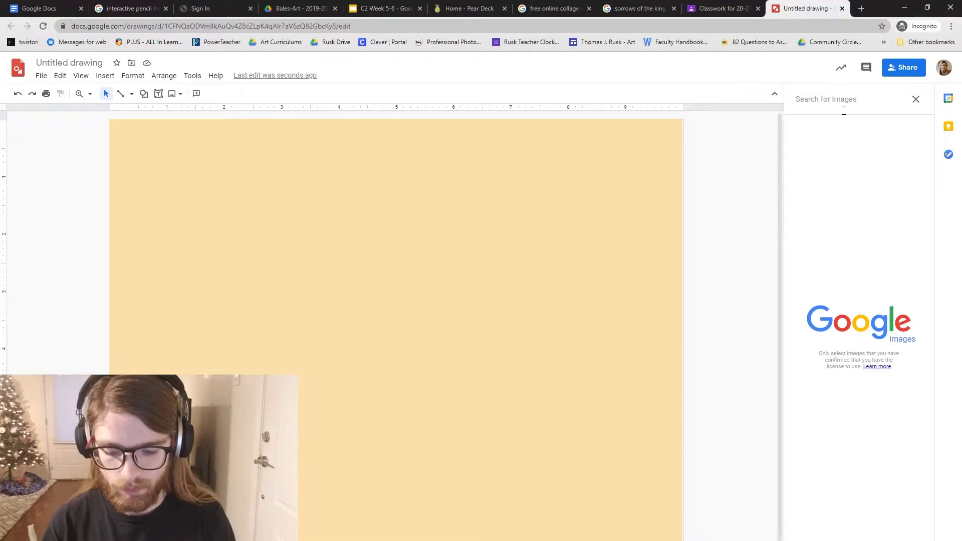
type("hous")
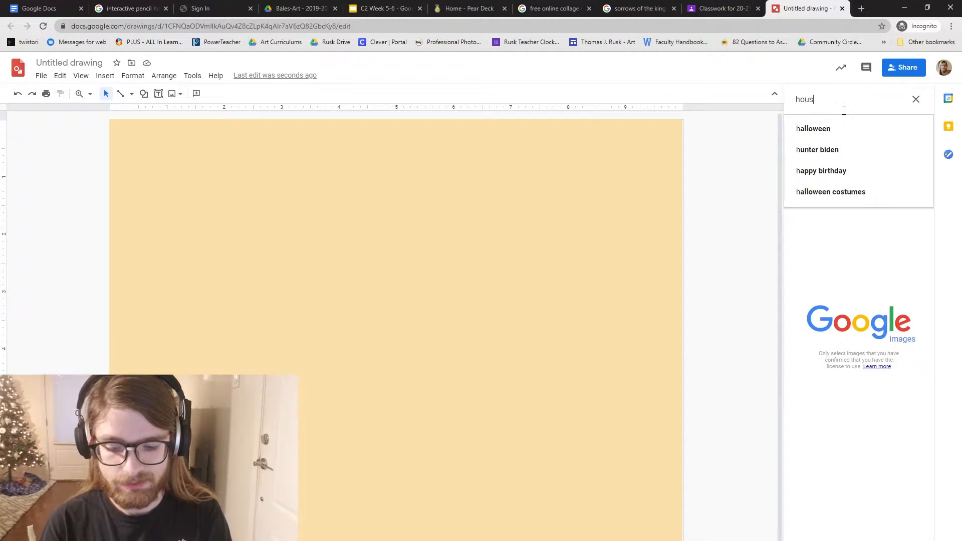
type("e")
key("Return")
Insert the green wooden house with the orange chimney from the image results into the drawing.
scroll(842, 186, "down", 2)
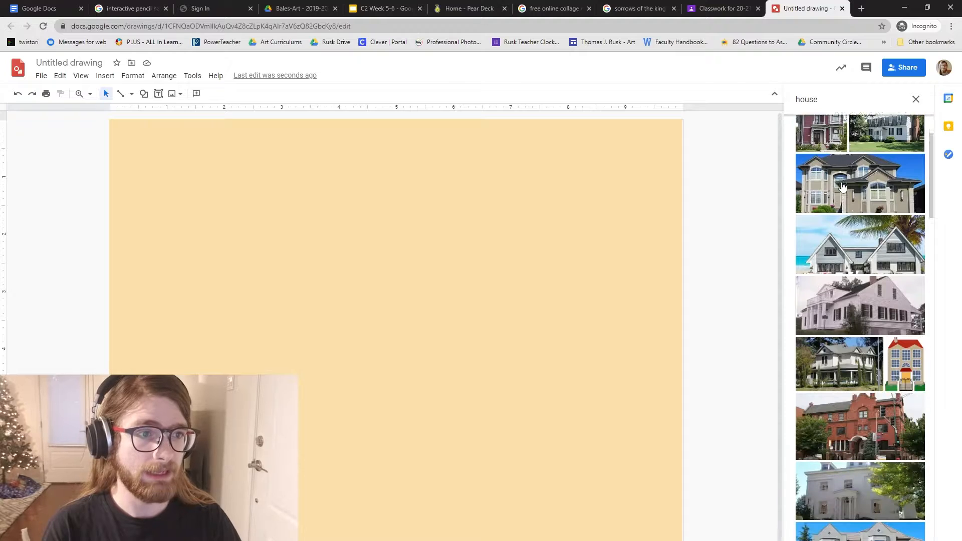
scroll(842, 185, "down", 10)
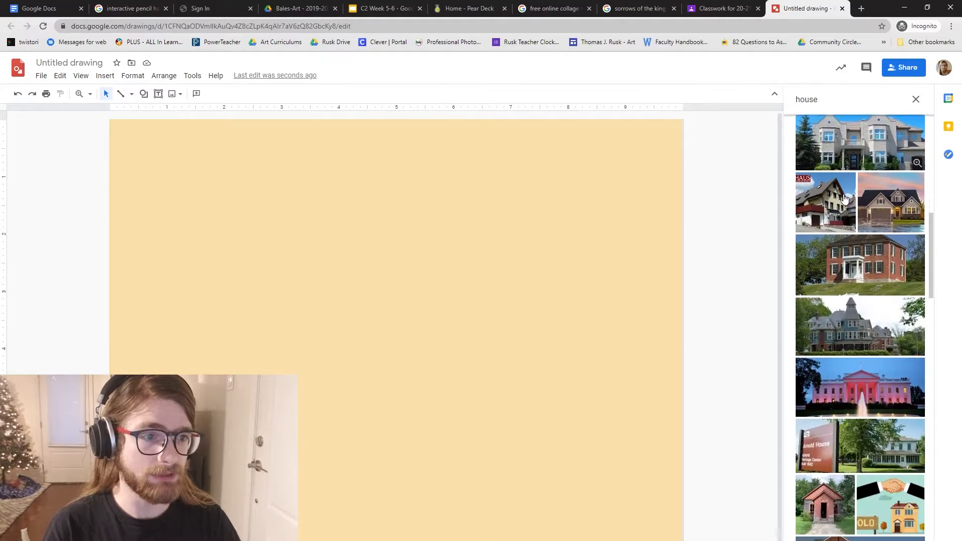
scroll(844, 197, "down", 7)
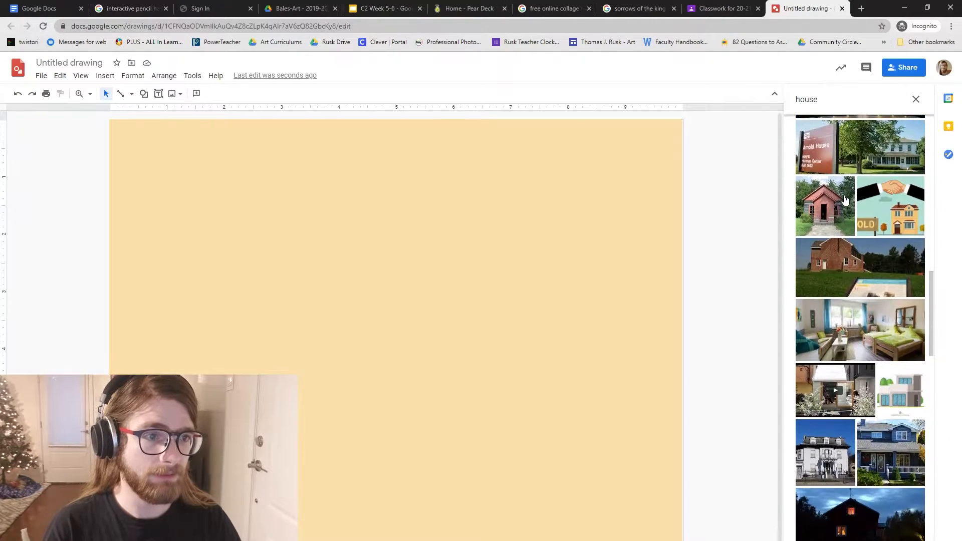
scroll(843, 201, "down", 1)
left_click_drag(895, 261, 247, 185)
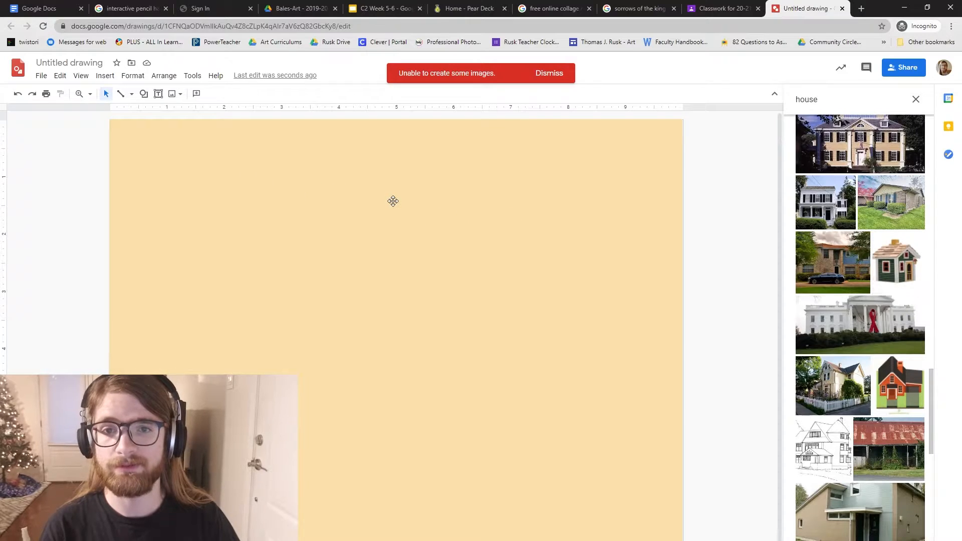
left_click_drag(393, 201, 469, 333)
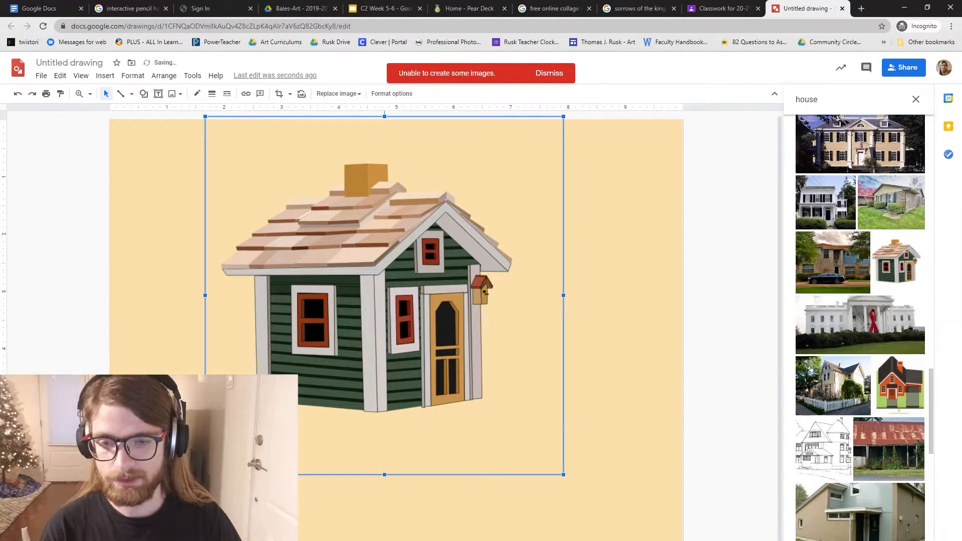
Shrink the house image, tilt it counterclockwise and place it at the upper-left corner of the canvas.
left_click_drag(205, 474, 341, 338)
left_click_drag(472, 262, 274, 236)
left_click_drag(128, 345, 204, 268)
left_click_drag(283, 187, 236, 222)
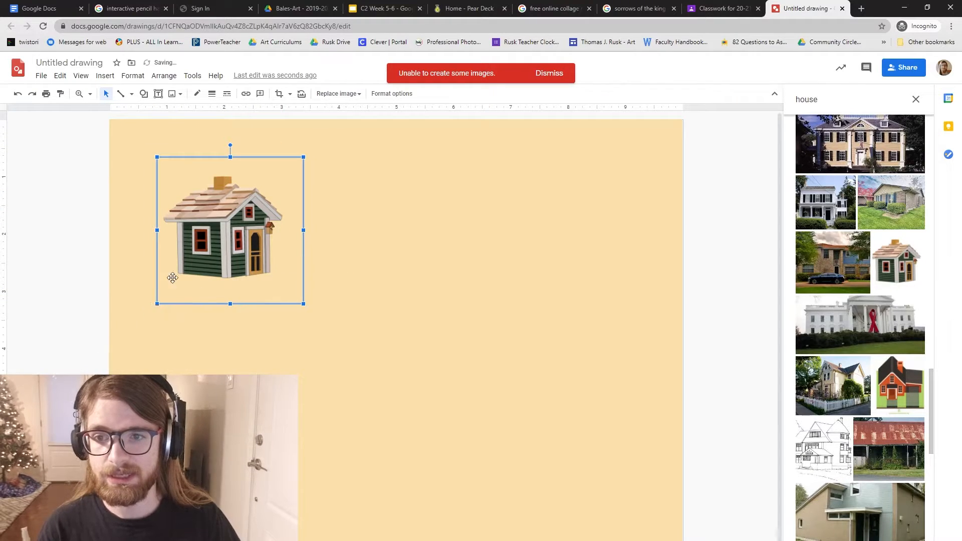
left_click_drag(232, 146, 160, 137)
left_click_drag(240, 261, 182, 243)
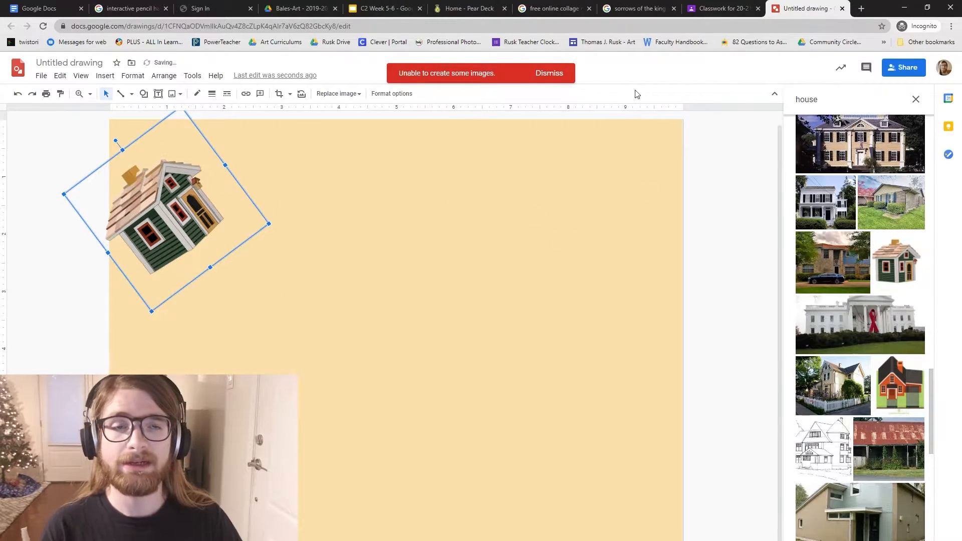
Search for "house clipart" images and try to add the black house to the canvas.
left_click(881, 110)
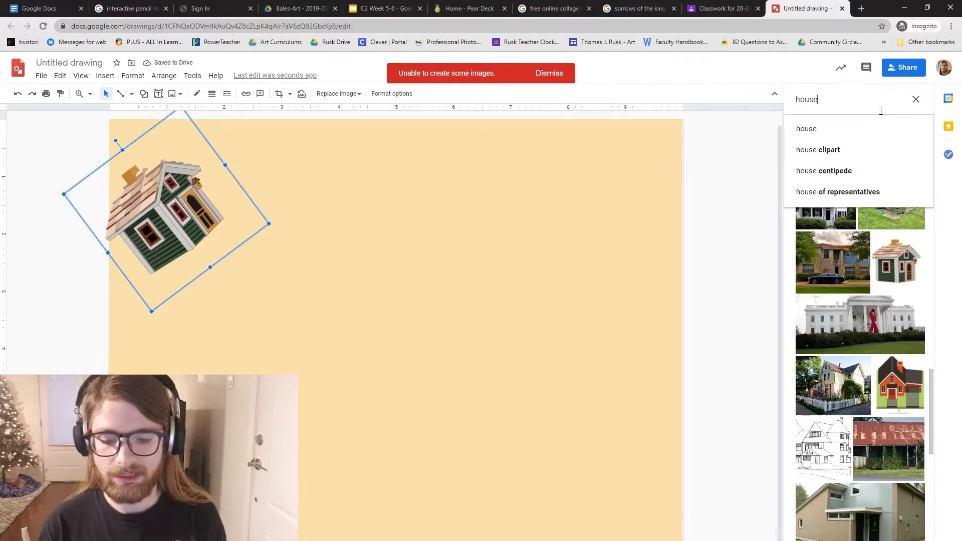
type("clipart")
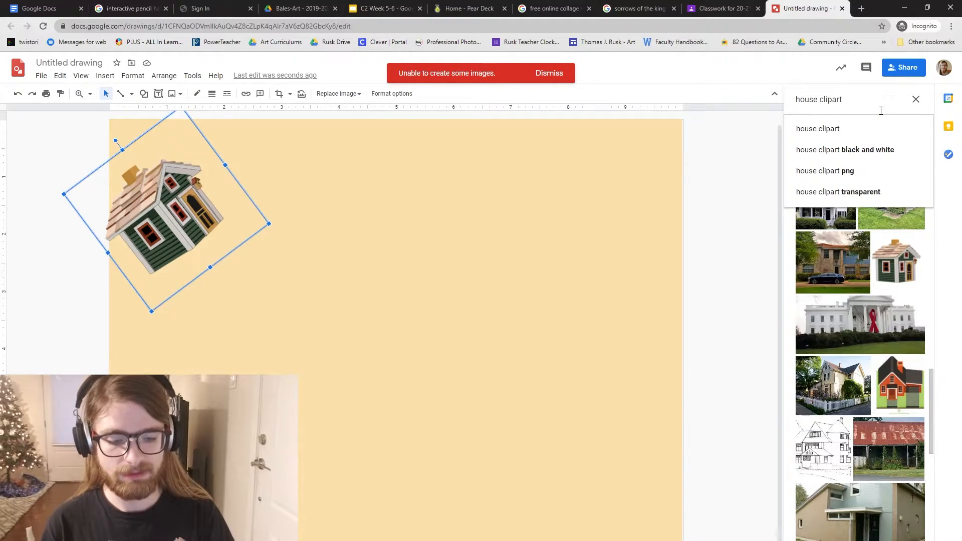
key("Return")
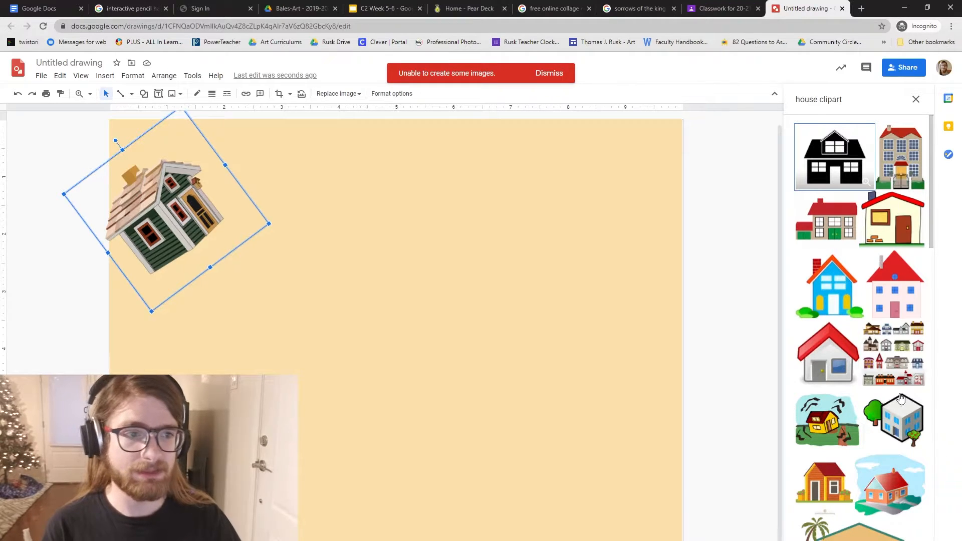
left_click_drag(810, 176, 486, 265)
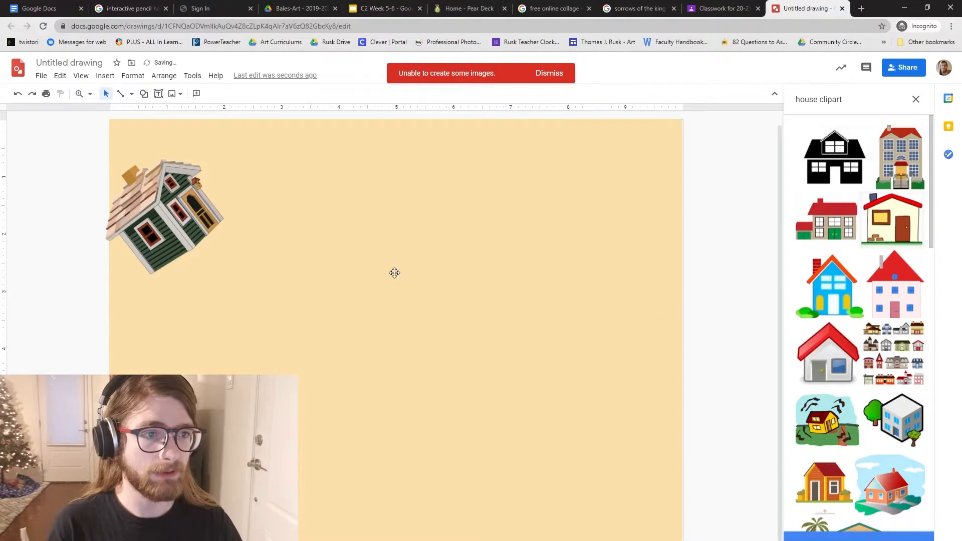
left_click_drag(394, 273, 395, 272)
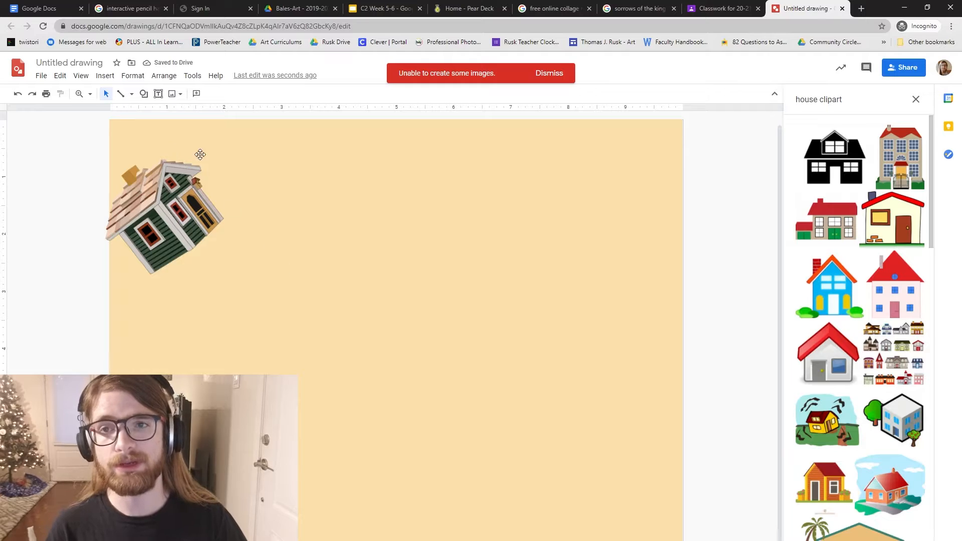
Add a wide text box beside the house near the canvas's upper edge containing "THANKFULNESS".
left_click(159, 94)
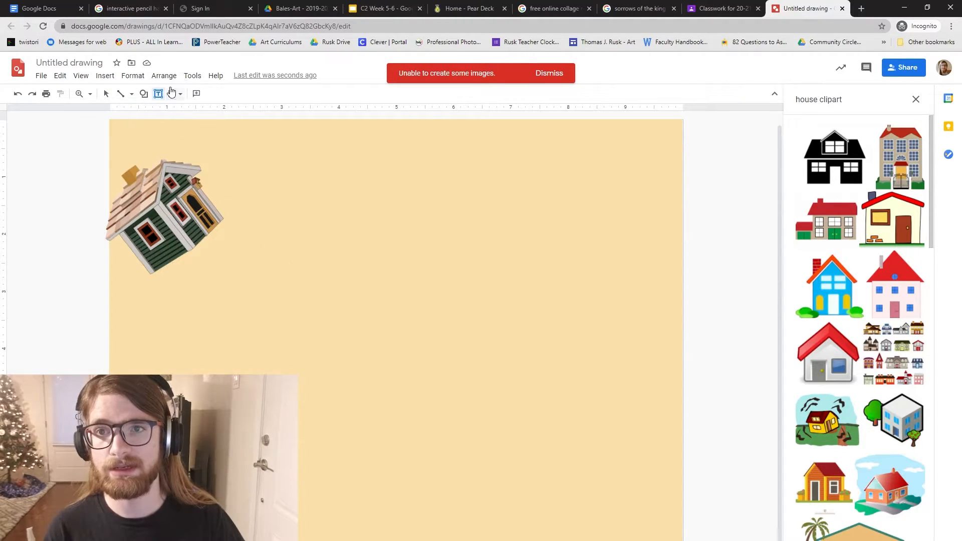
left_click_drag(234, 135, 339, 186)
left_click_drag(465, 226, 639, 244)
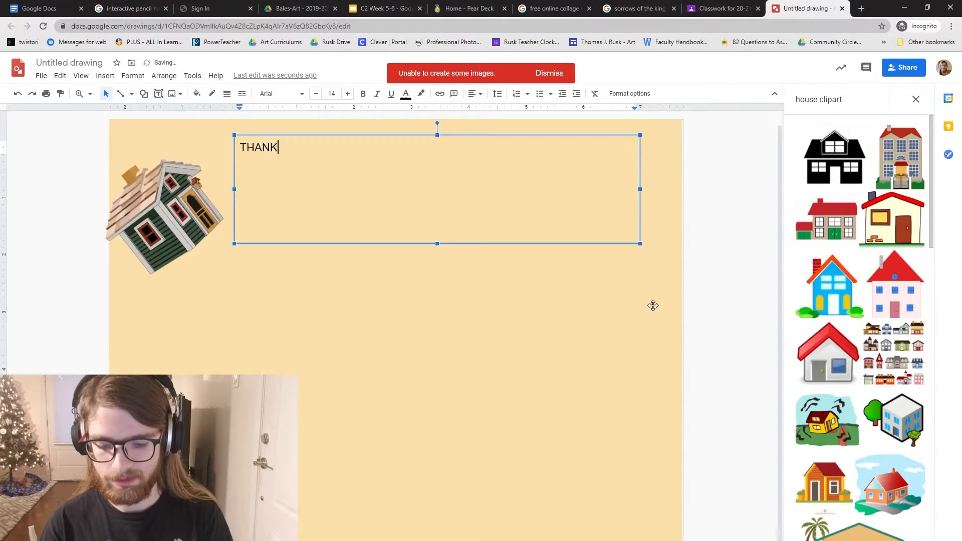
type("THANKFULNESS")
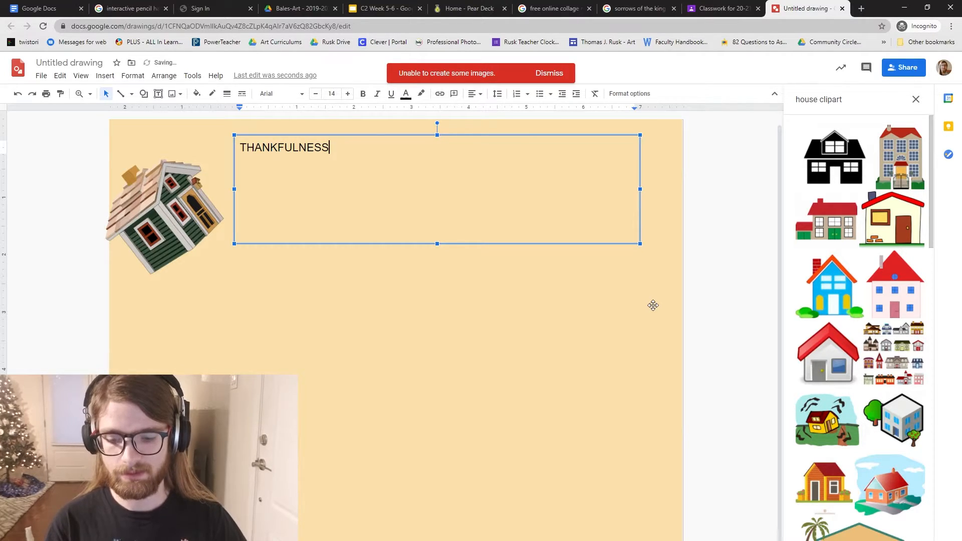
Set the font size of the whole THANKFULNESS text to 31.
key("ctrl+a")
left_click(348, 94)
left_click(347, 93)
left_click(348, 94)
left_click(348, 94)
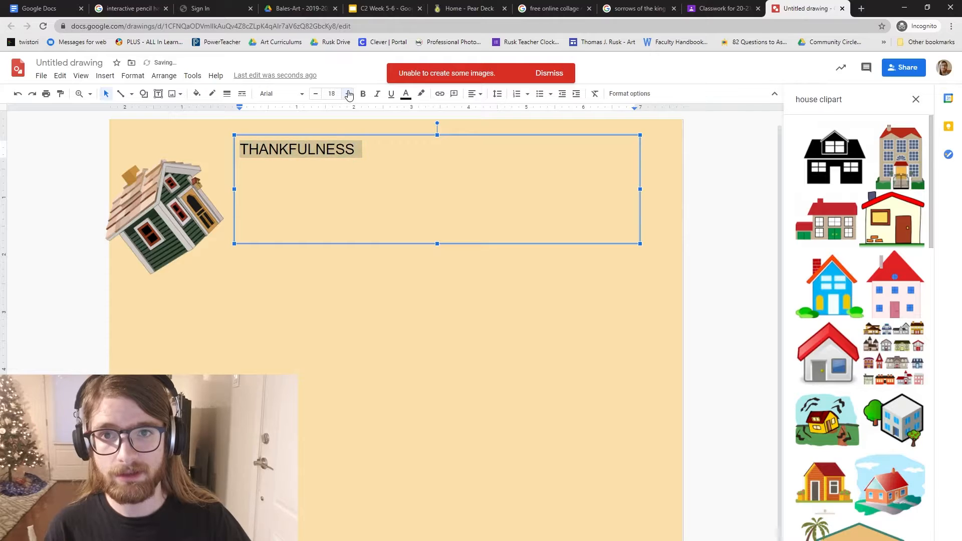
double_click(348, 94)
left_click(348, 93)
double_click(348, 93)
left_click(348, 94)
double_click(347, 94)
double_click(346, 94)
left_click(347, 93)
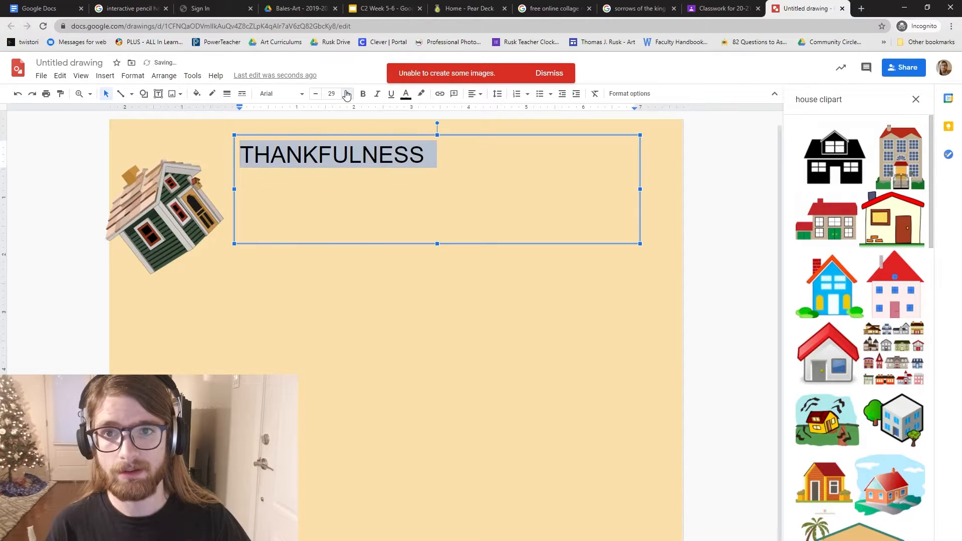
left_click(347, 94)
left_click(347, 94)
Format the THANKFULNESS text in bold Comfortaa and colour it purple.
left_click(281, 94)
mouse_move(318, 215)
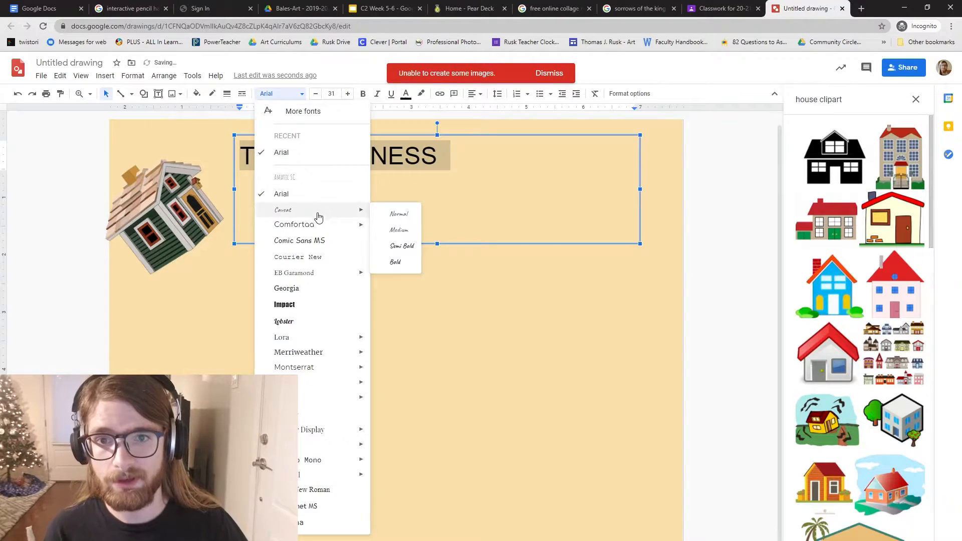
left_click(397, 292)
left_click(406, 94)
left_click(500, 124)
Fit the THANKFULNESS box closely around its text near the canvas's middle and fill it light grey.
left_click_drag(639, 244, 473, 318)
left_click(197, 94)
left_click(258, 133)
left_click(411, 156)
Search the web images for "family" and insert the picture of a family silhouetted against a sunset into the drawing.
double_click(832, 101)
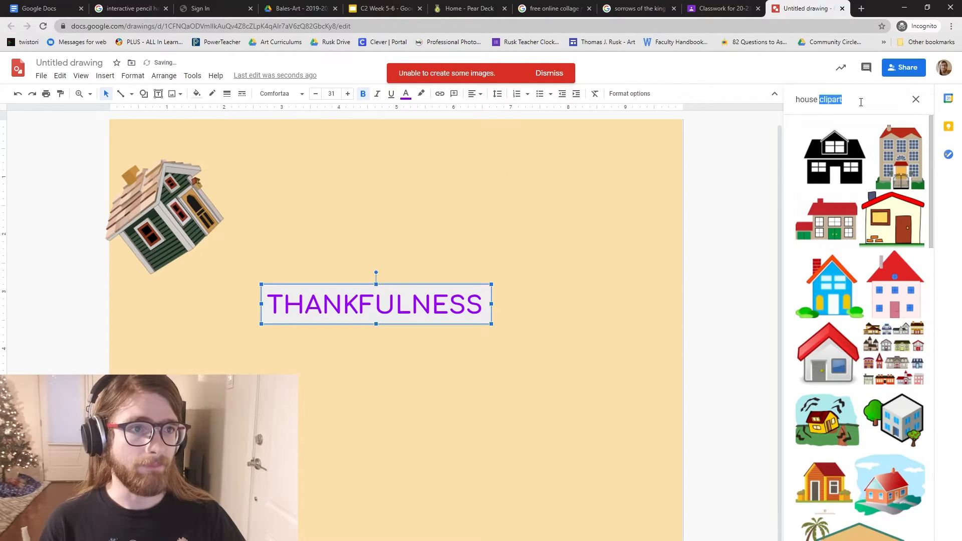
left_click(829, 100)
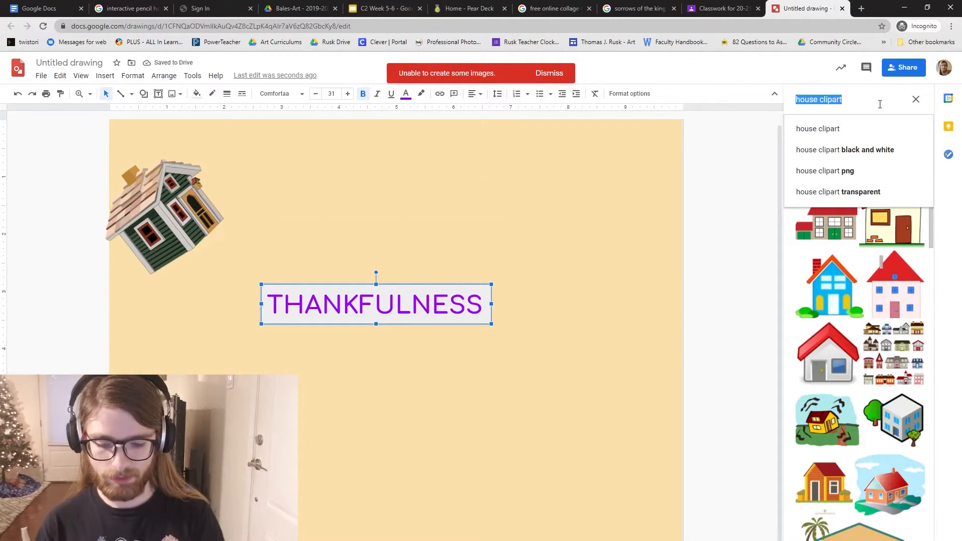
type("family")
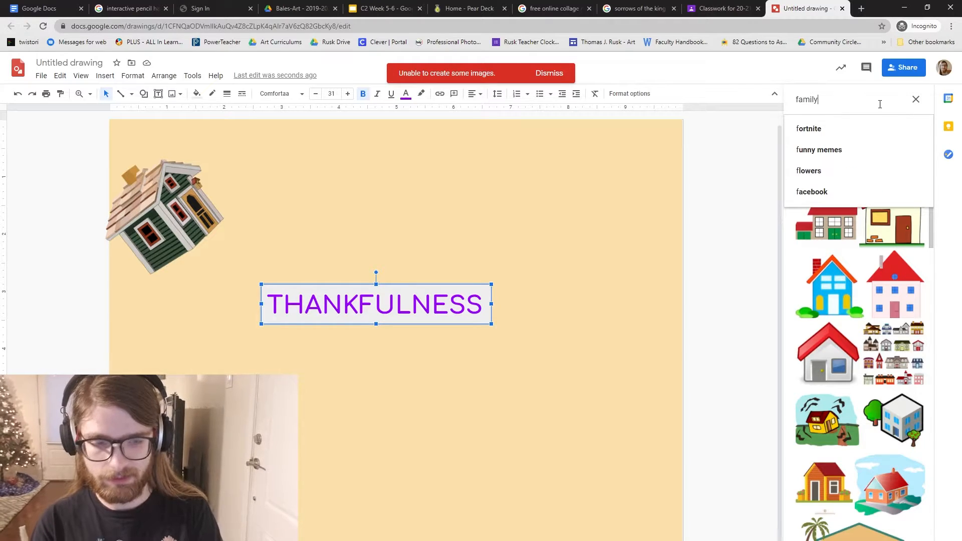
key("Return")
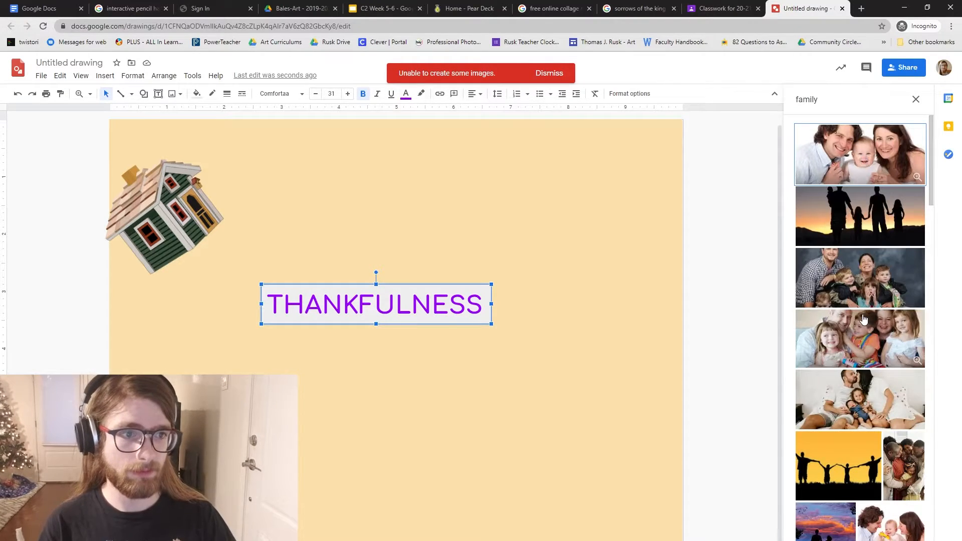
left_click_drag(872, 219, 442, 191)
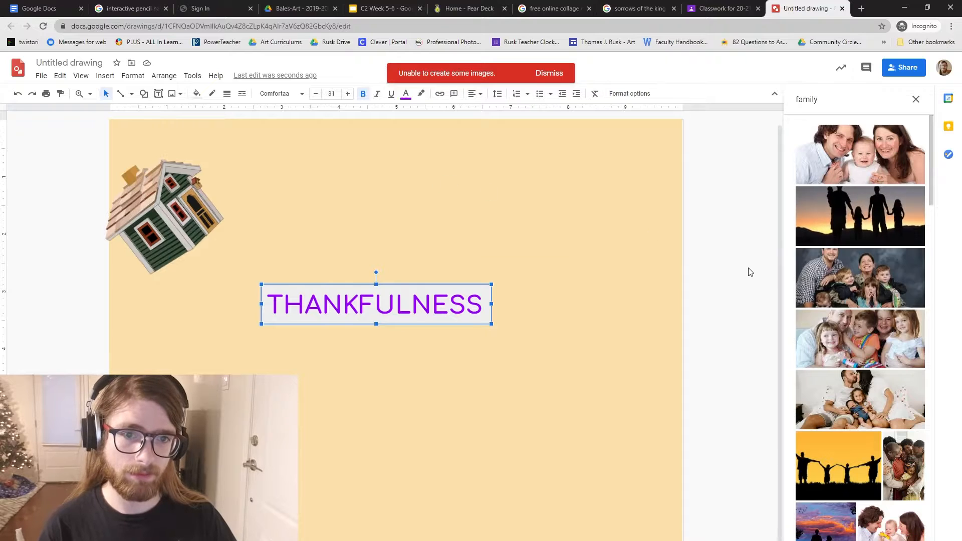
Shrink the family picture to roughly two-thirds of the canvas's width and place it against the canvas's left edge, overlapping the title's lower part.
left_click_drag(474, 314, 440, 372)
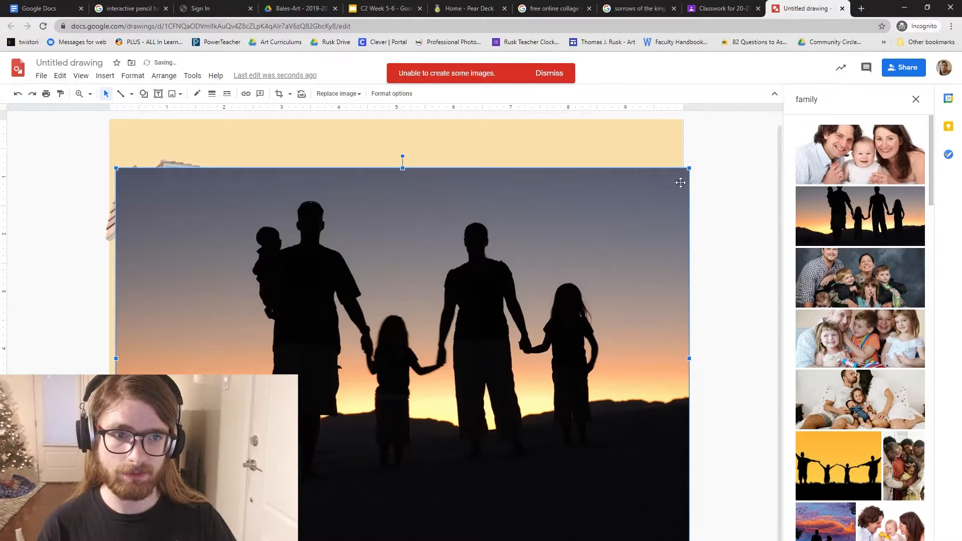
left_click_drag(689, 168, 419, 410)
left_click_drag(359, 431, 354, 421)
left_click_drag(356, 435, 351, 434)
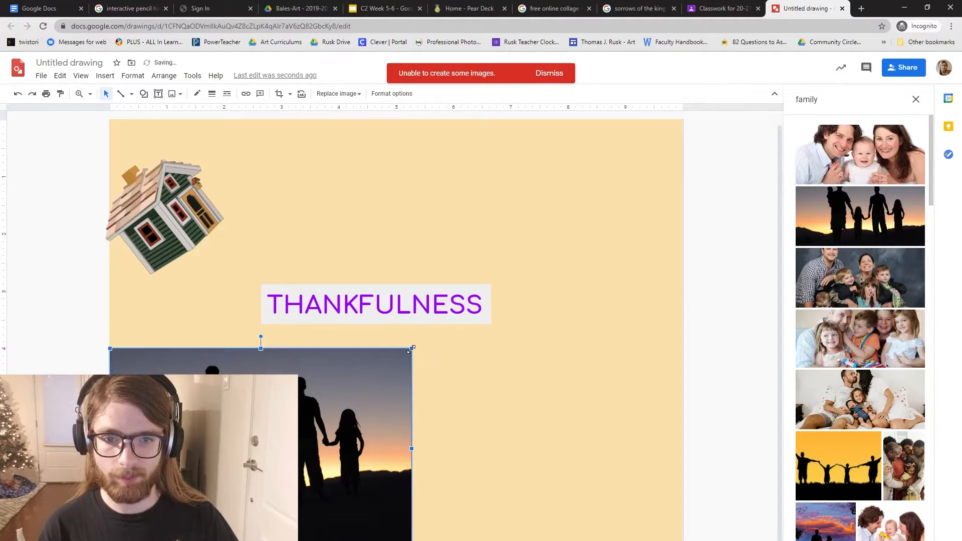
left_click_drag(411, 348, 472, 407)
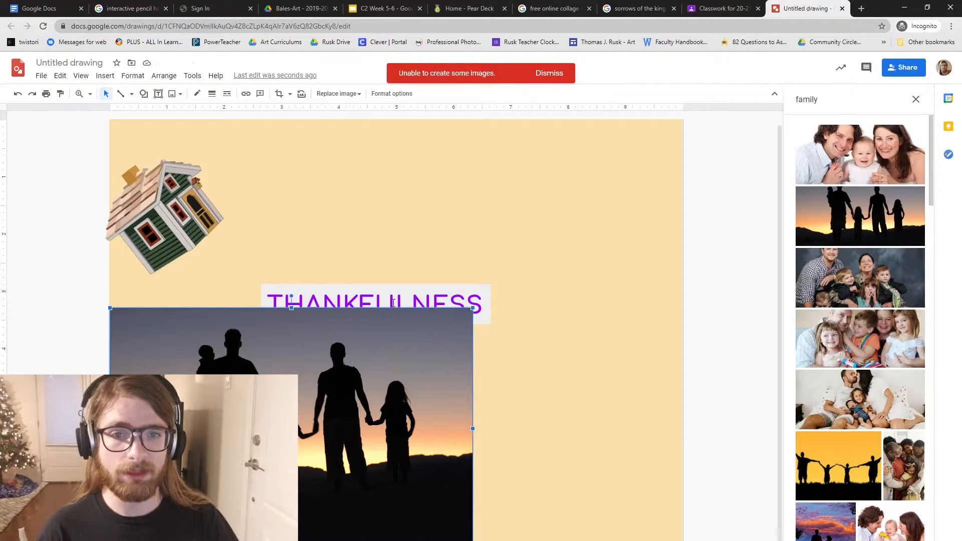
Send the family picture one level backward so it sits behind the THANKFULNESS title.
right_click(398, 349)
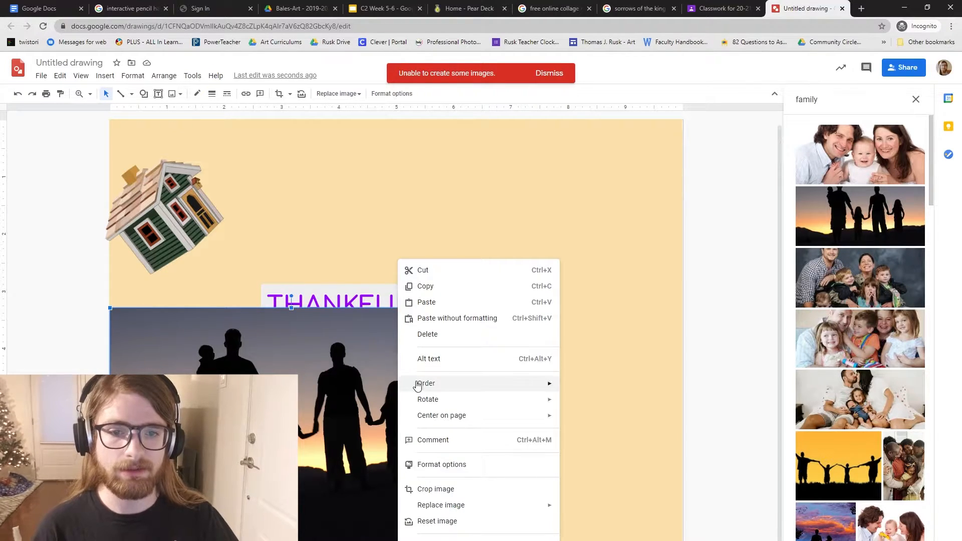
mouse_move(416, 383)
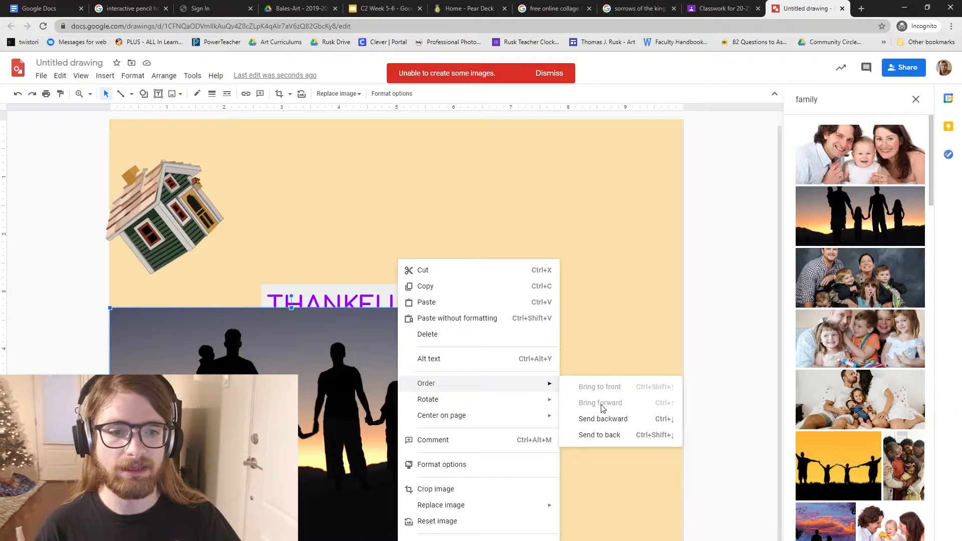
left_click(603, 420)
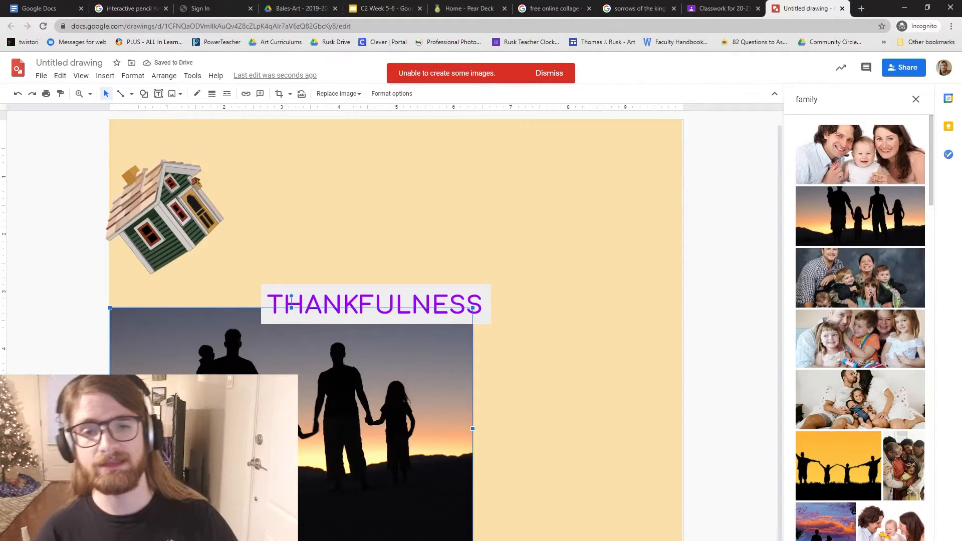
left_click(489, 396)
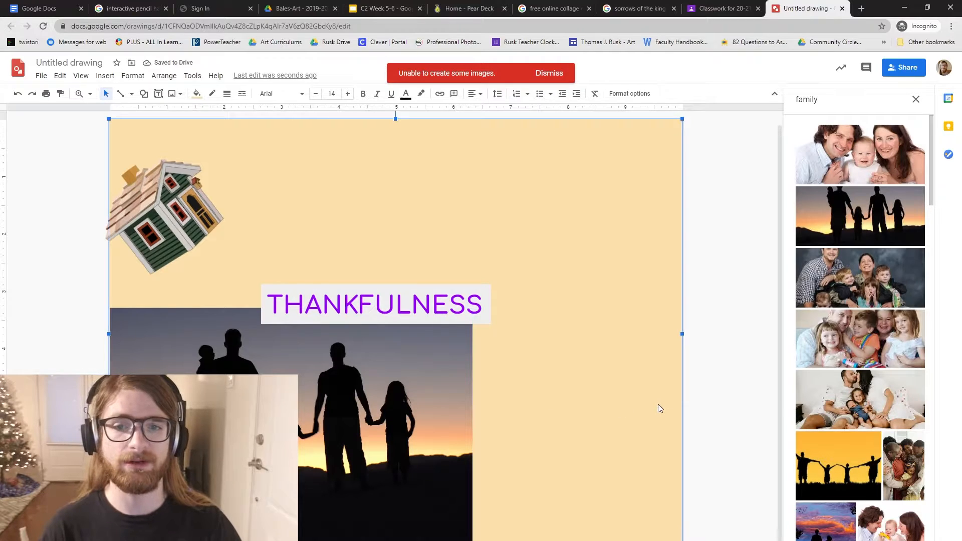
Search the web images for "student clipart" and insert the boy raising his hand at a school desk.
scroll(835, 303, "down", 5)
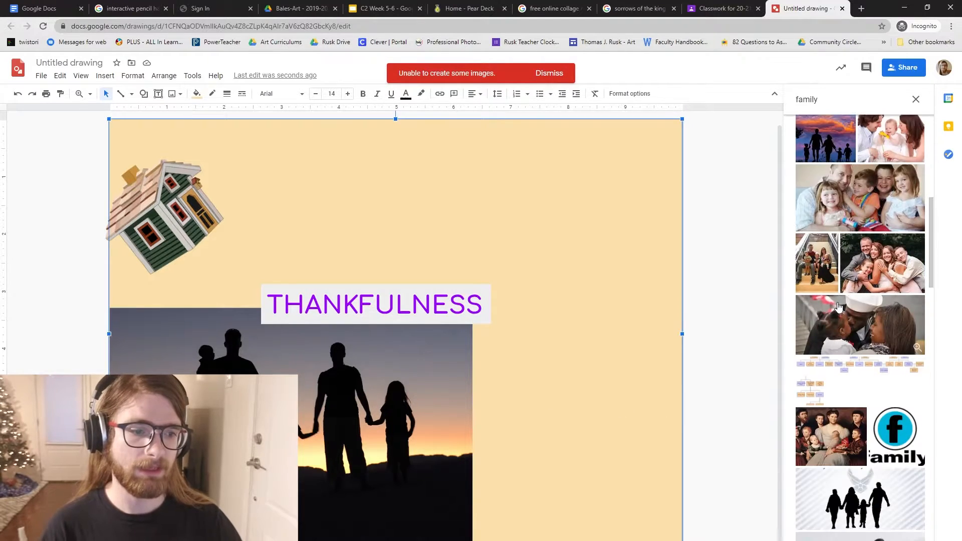
scroll(835, 303, "up", 5)
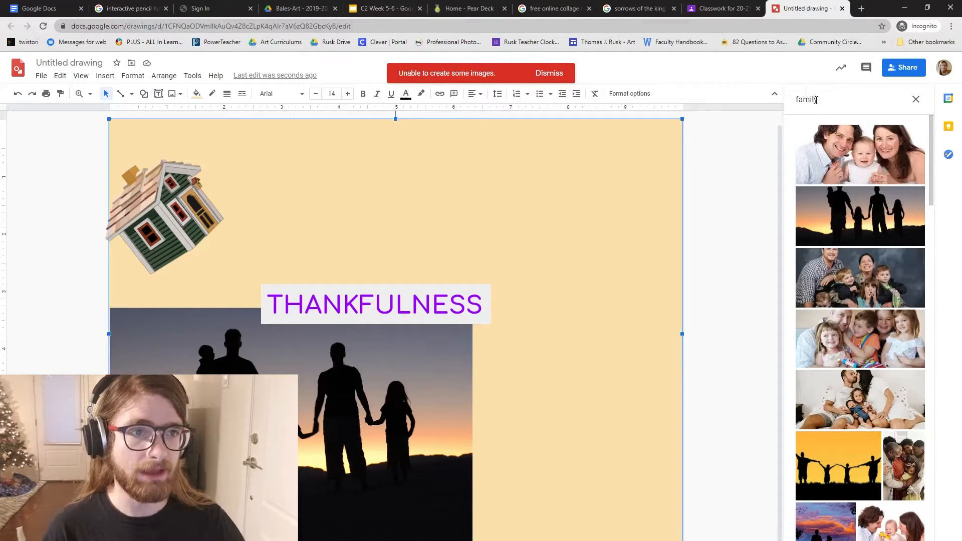
left_click(814, 100)
left_click(853, 101)
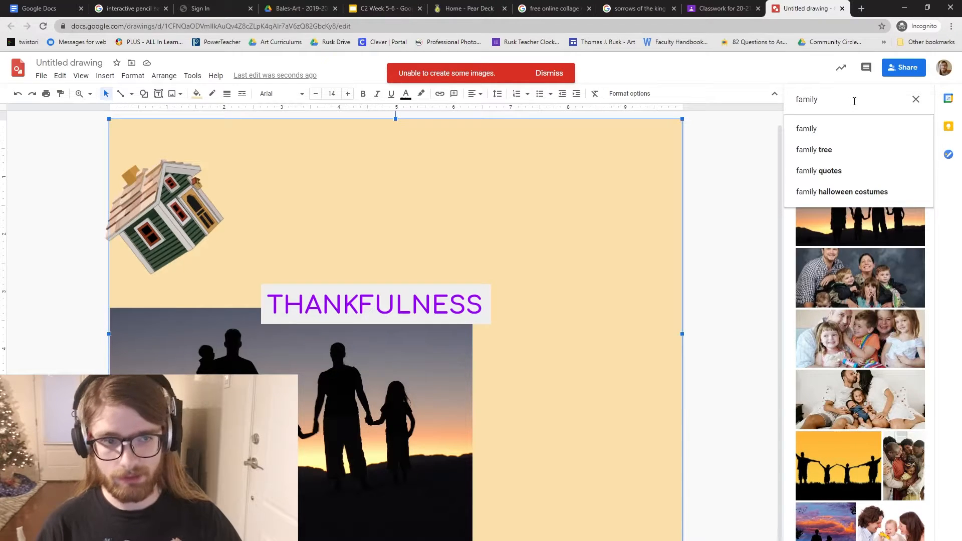
double_click(854, 100)
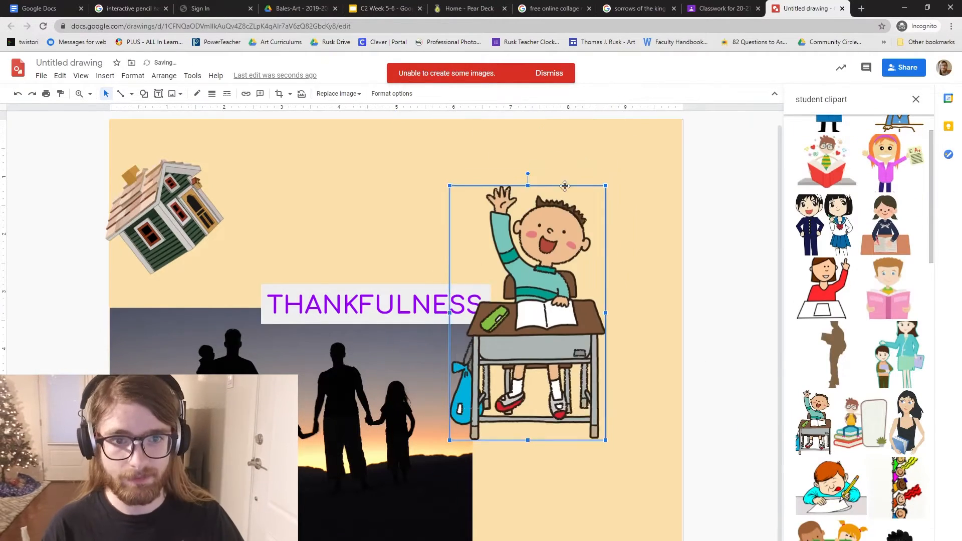
Place the student clipart tilted clockwise against the canvas's right edge and send it one level backward behind the title.
left_click_drag(536, 299, 549, 313)
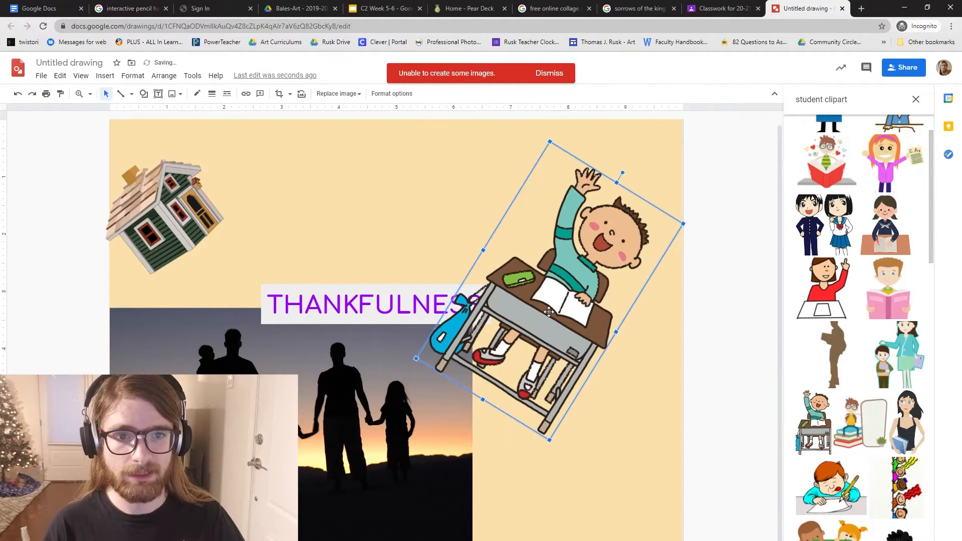
right_click(549, 313)
mouse_move(613, 390)
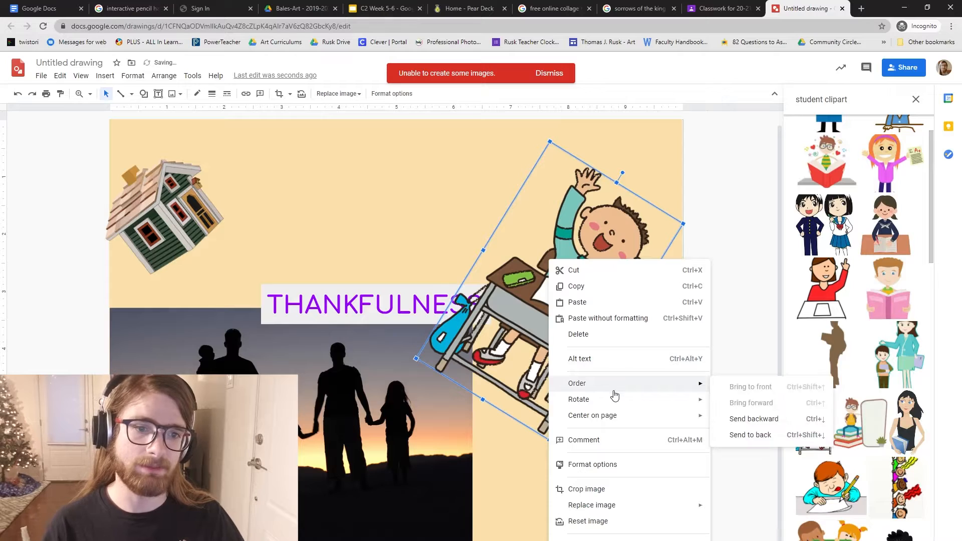
left_click(753, 419)
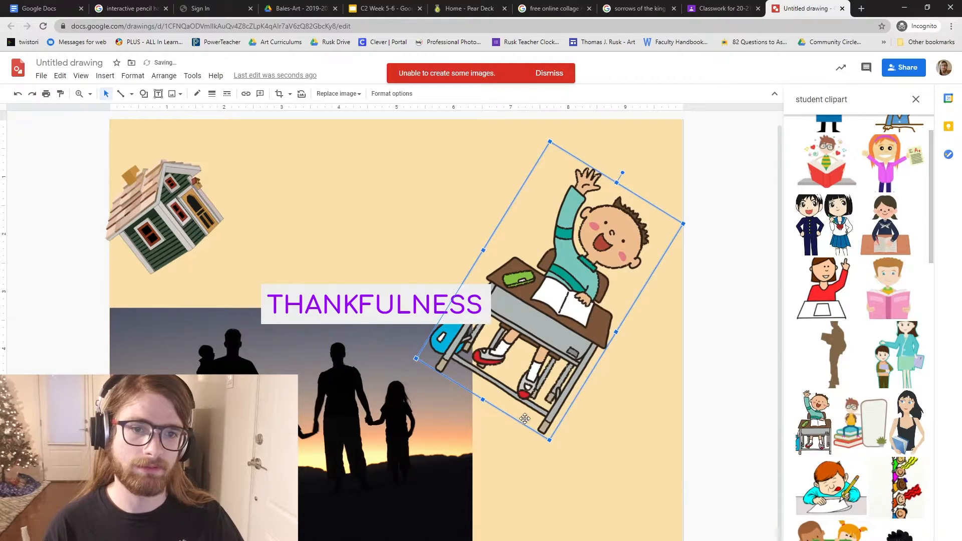